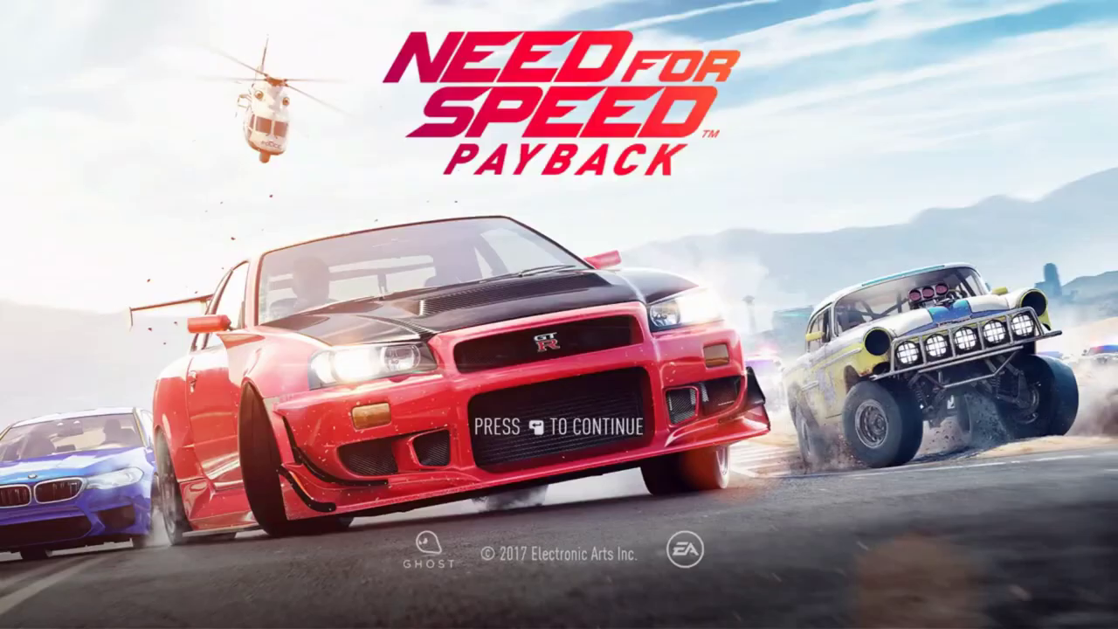
Step: Toggle the Need for Speed Payback window from the taskbar, then close it via Close window
click(298, 617)
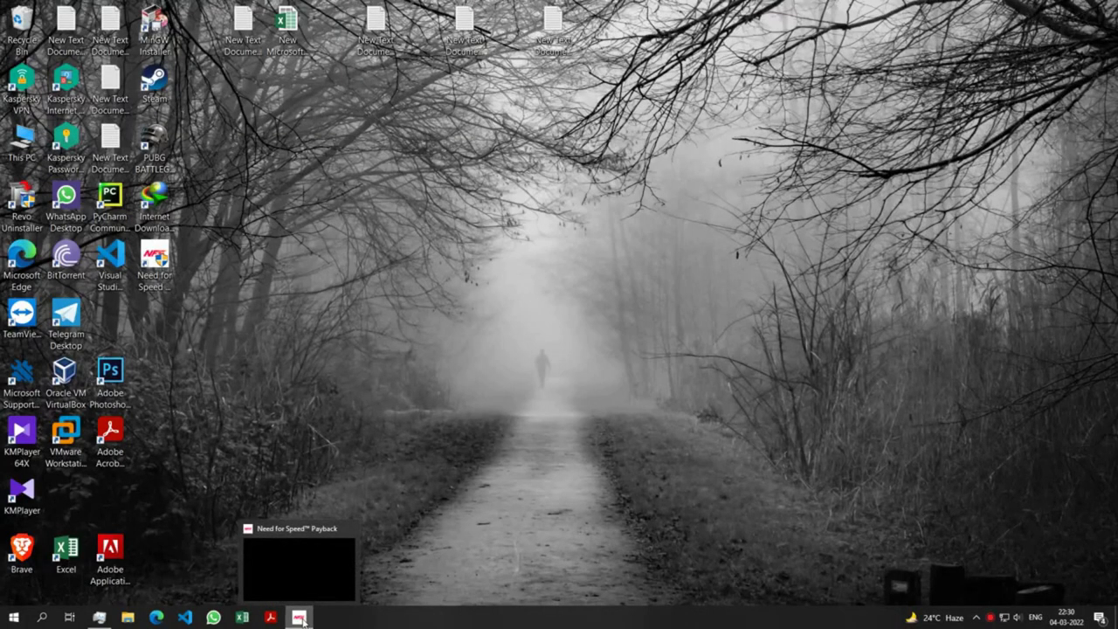
click(299, 617)
click(299, 617)
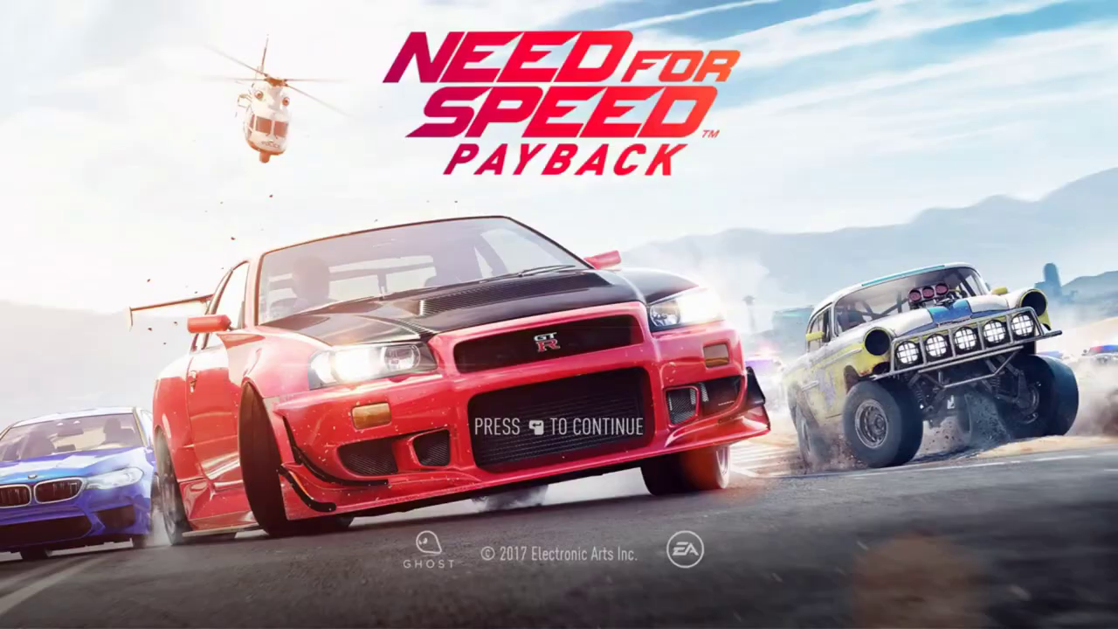
click(299, 618)
right_click(299, 617)
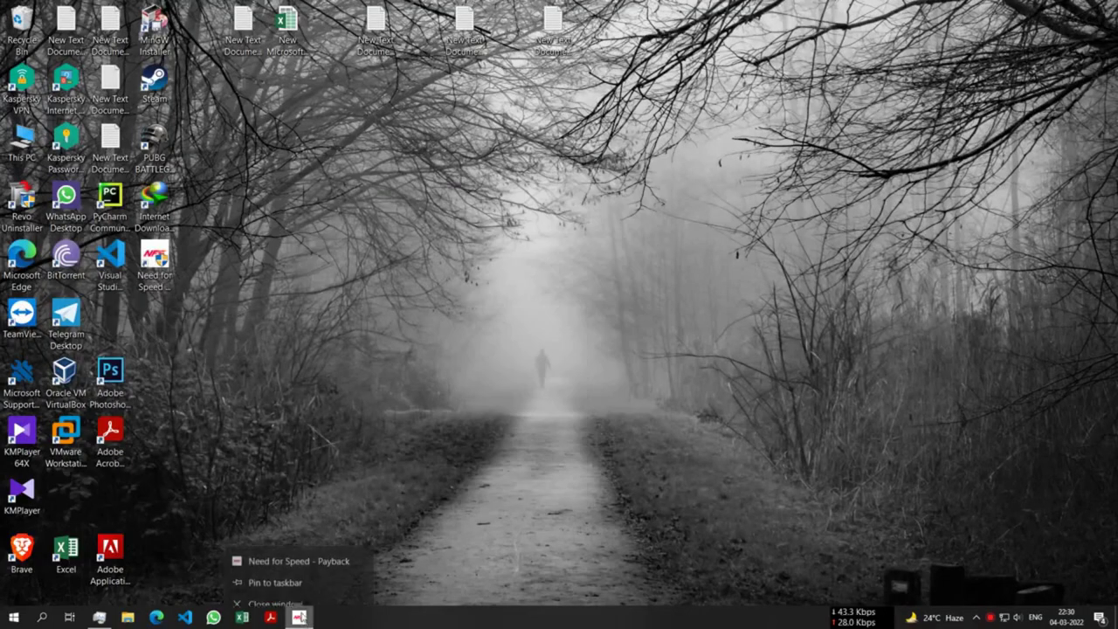
click(279, 587)
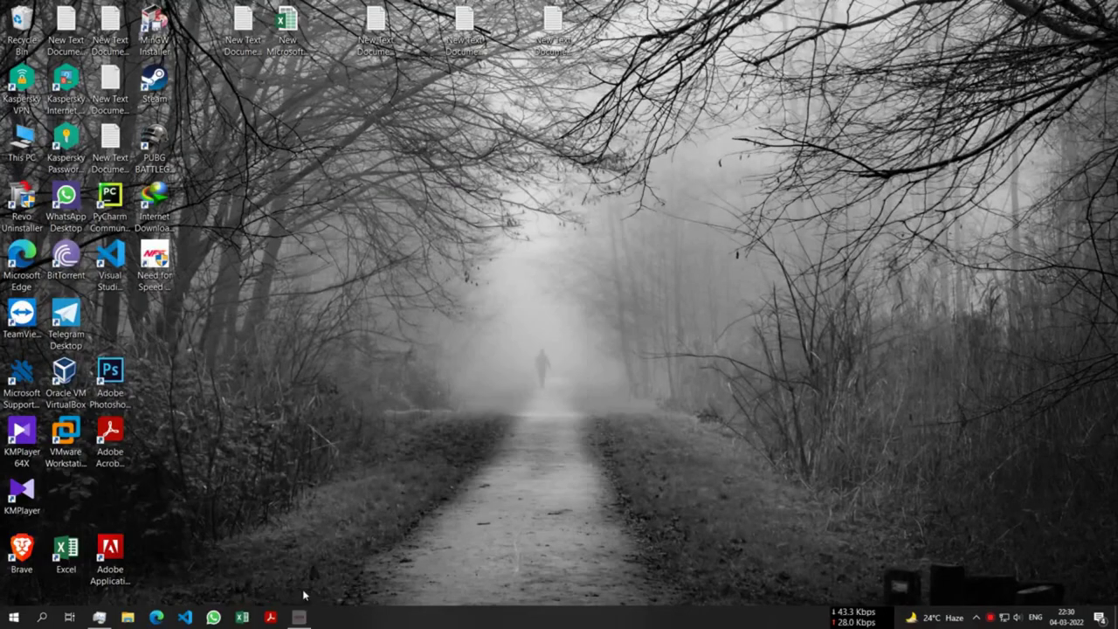
Step: Relaunch Need for Speed Payback from its desktop shortcut using Run as administrator
click(152, 266)
right_click(152, 266)
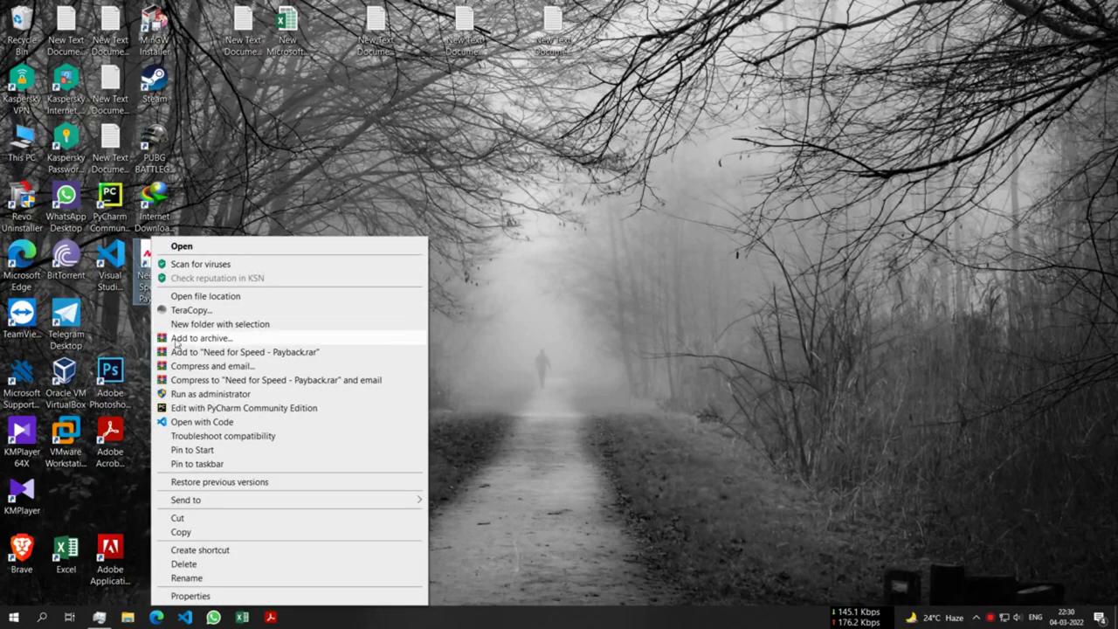
click(210, 394)
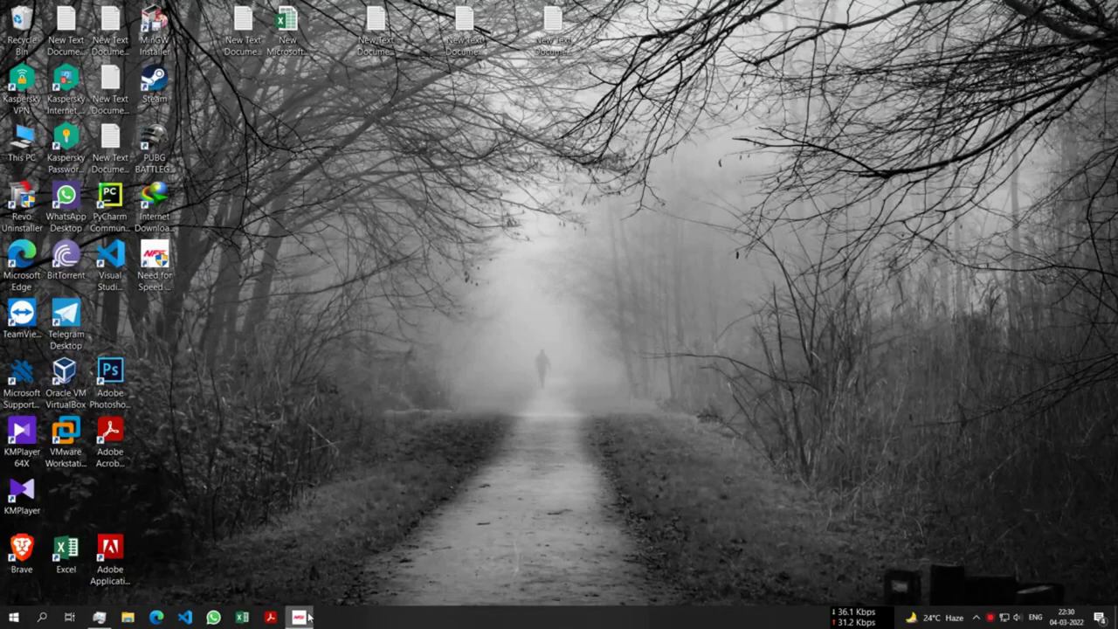
Step: Close the game window from its taskbar menu and open the screen recorder from the tray
click(300, 617)
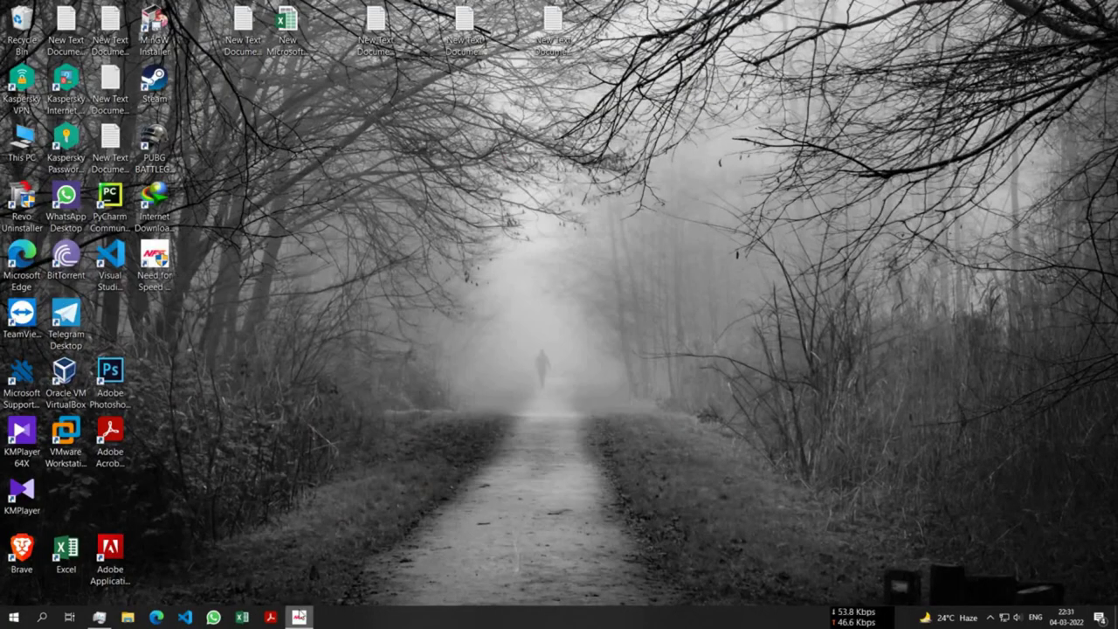
right_click(299, 617)
click(301, 592)
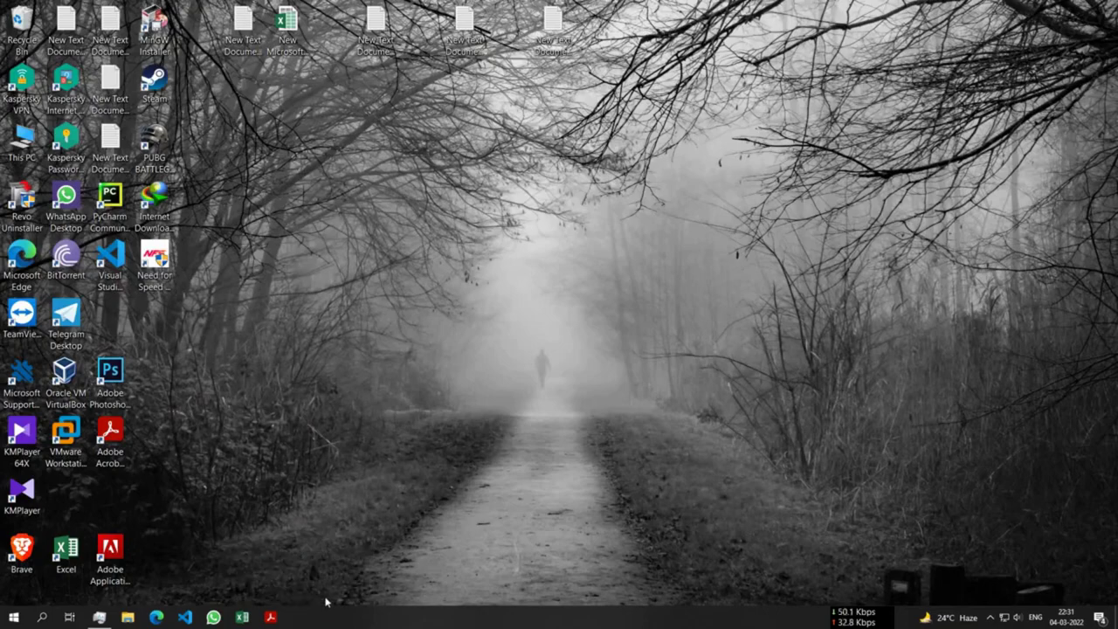
click(990, 618)
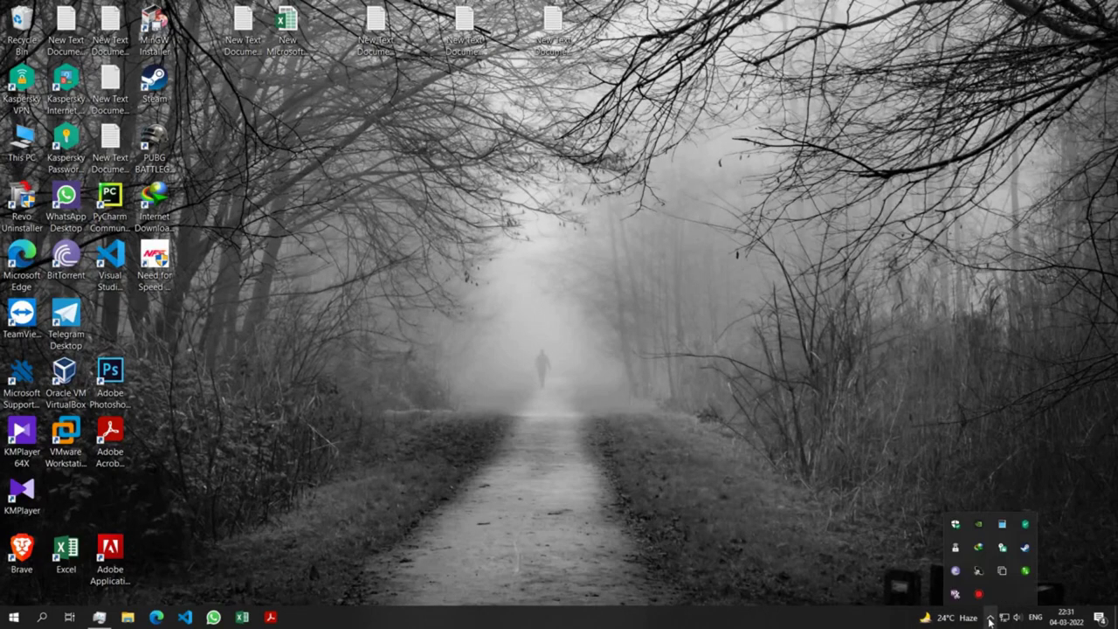
click(979, 594)
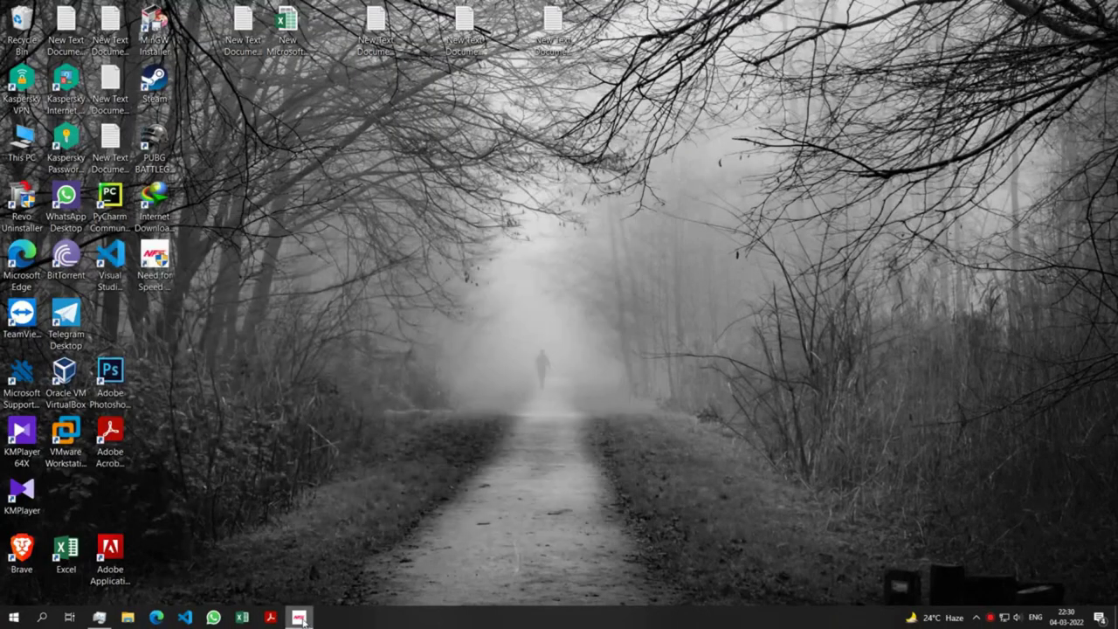
Step: Restore the relaunching game window, then close it from its taskbar menu
click(299, 618)
right_click(298, 617)
click(289, 596)
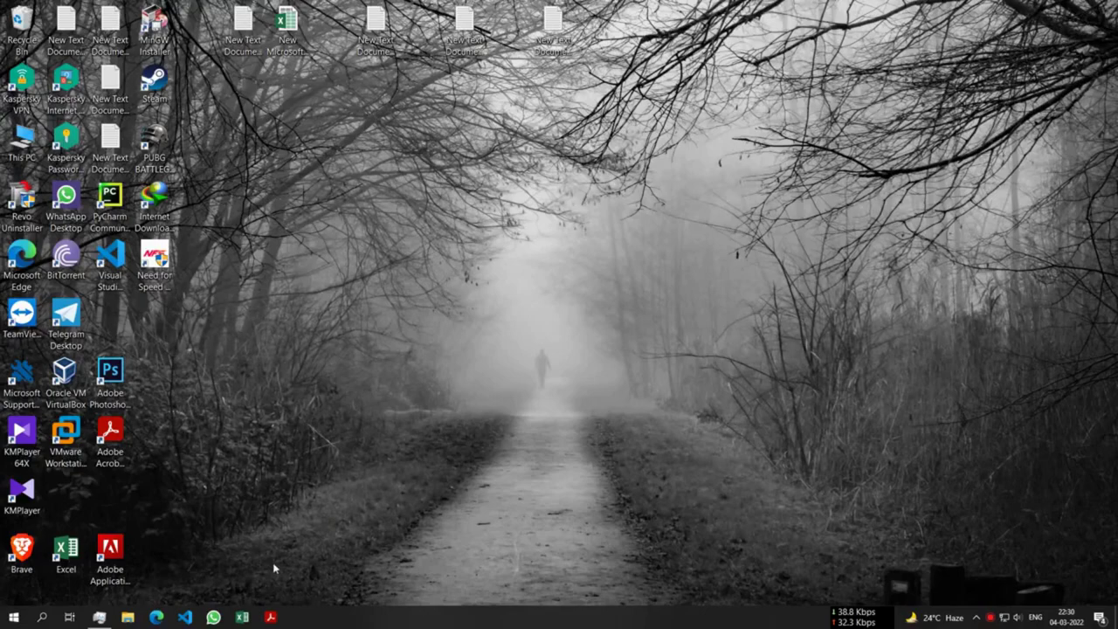
Step: Run Need for Speed Payback as administrator and maximize its black ms-gamingoverlay error window
right_click(154, 266)
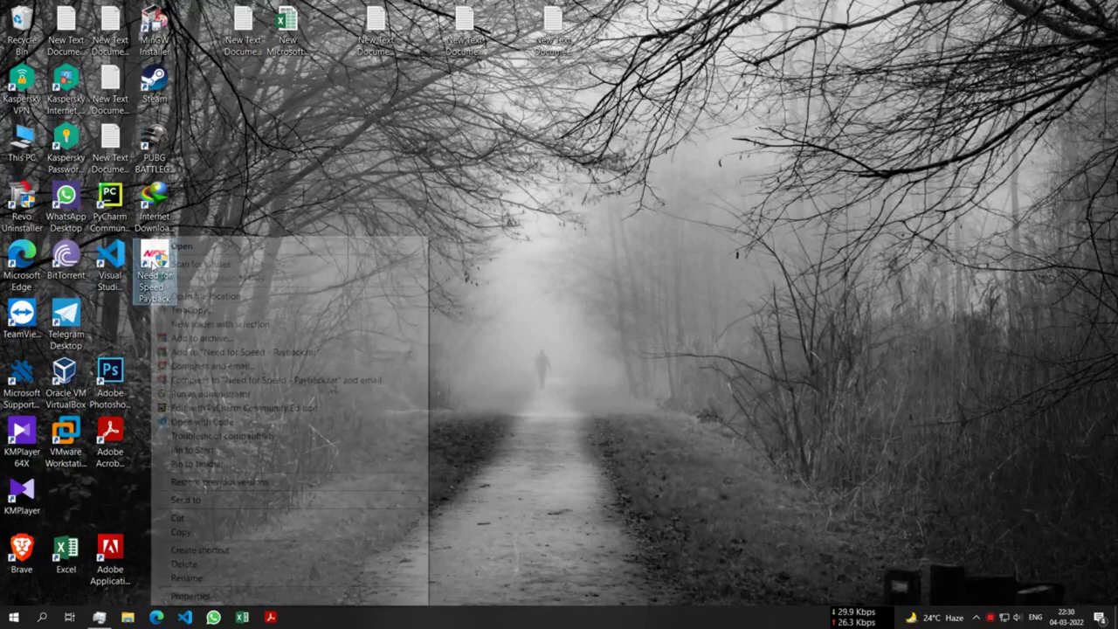
click(210, 393)
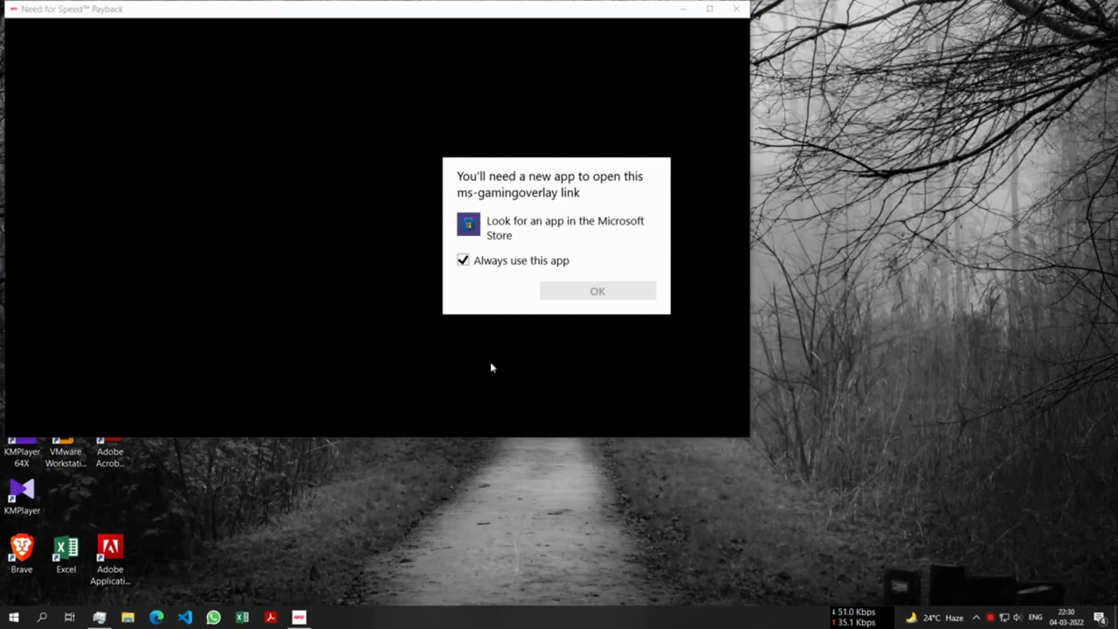
click(713, 14)
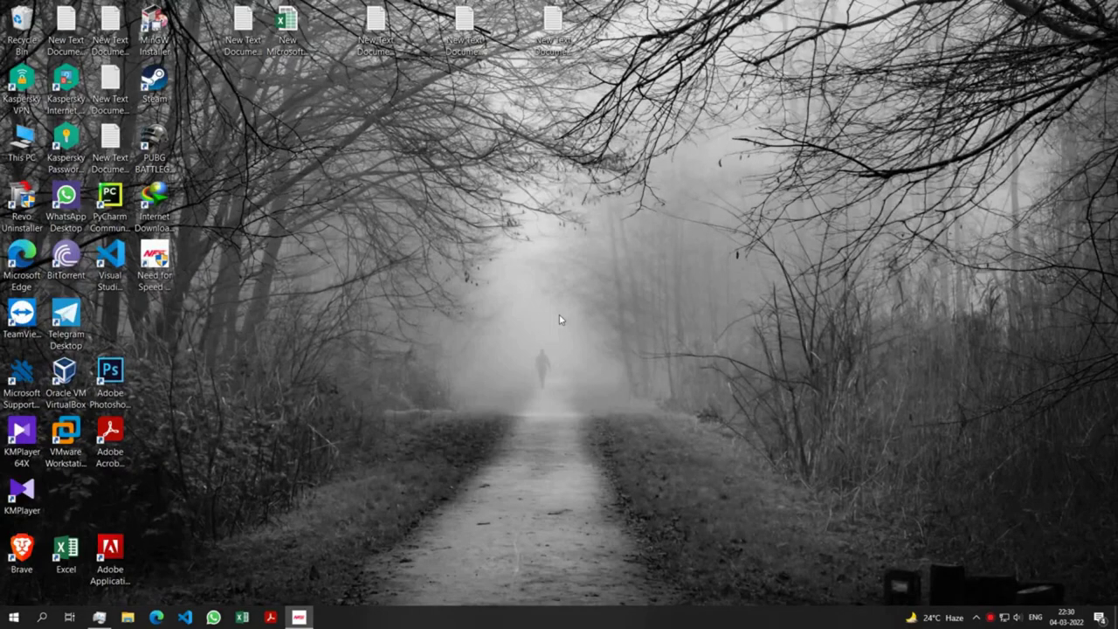
mouse_move(299, 616)
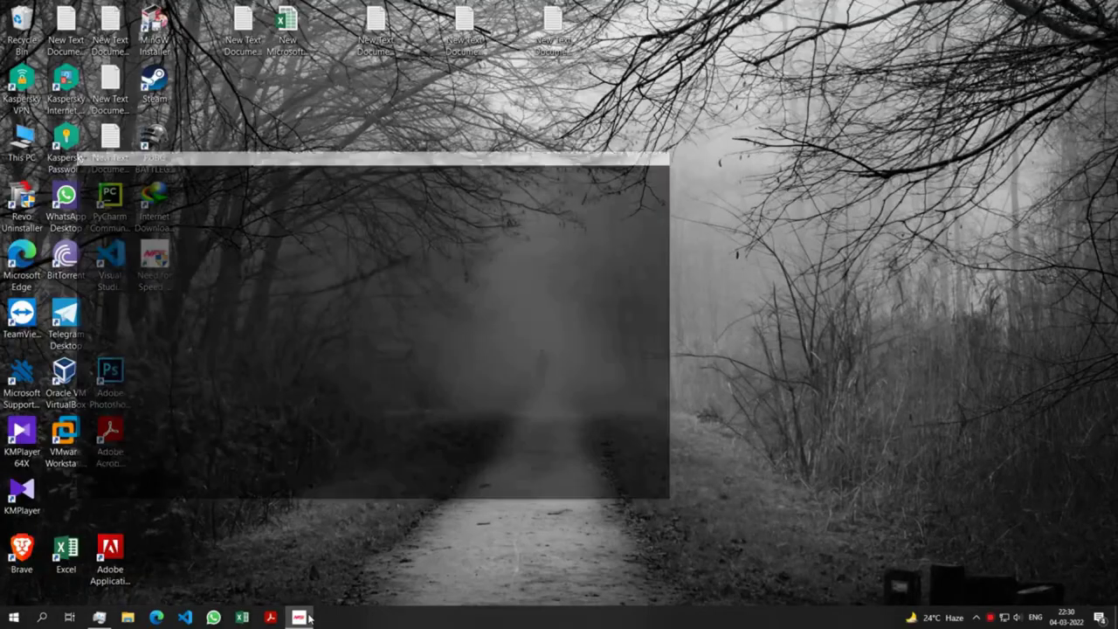
Step: Close the restored game window from its taskbar menu and open Captura from the hidden tray icons
click(300, 617)
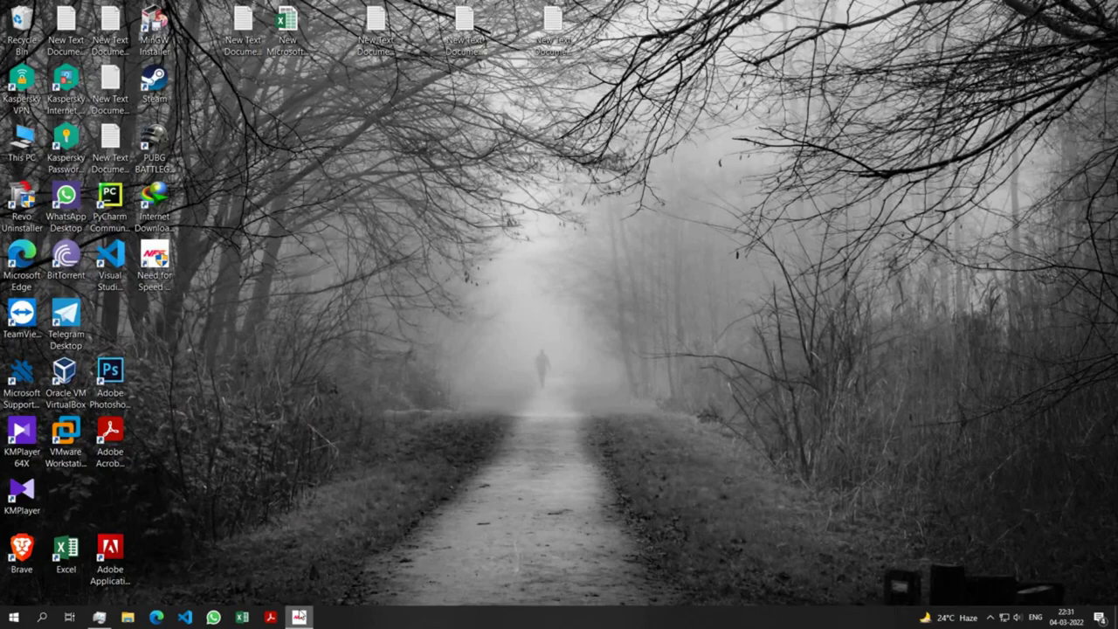
right_click(299, 618)
click(302, 592)
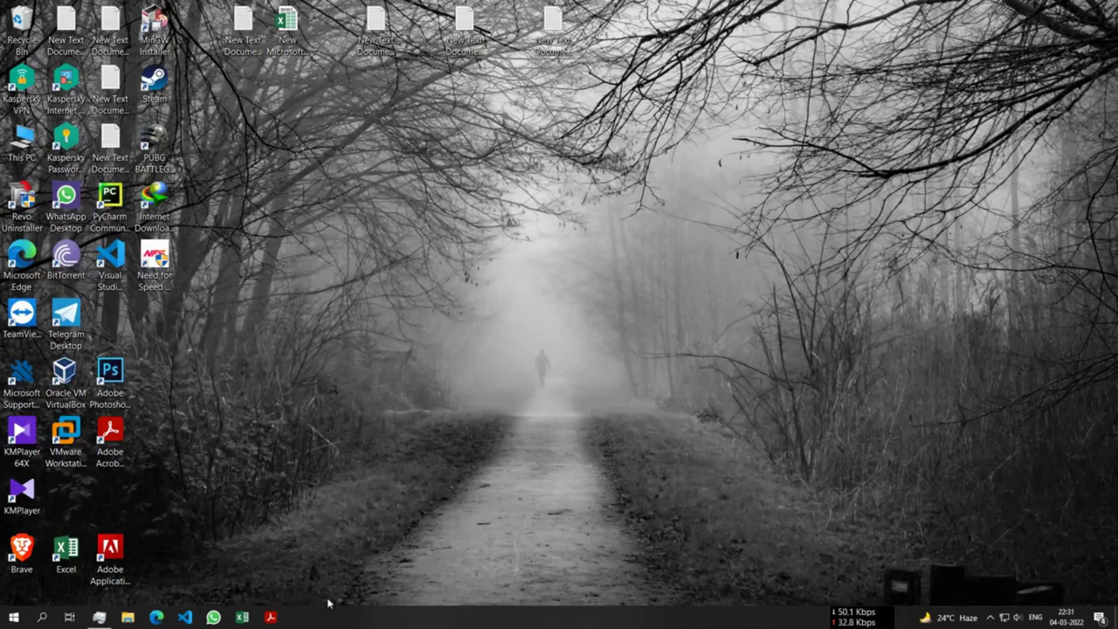
click(989, 617)
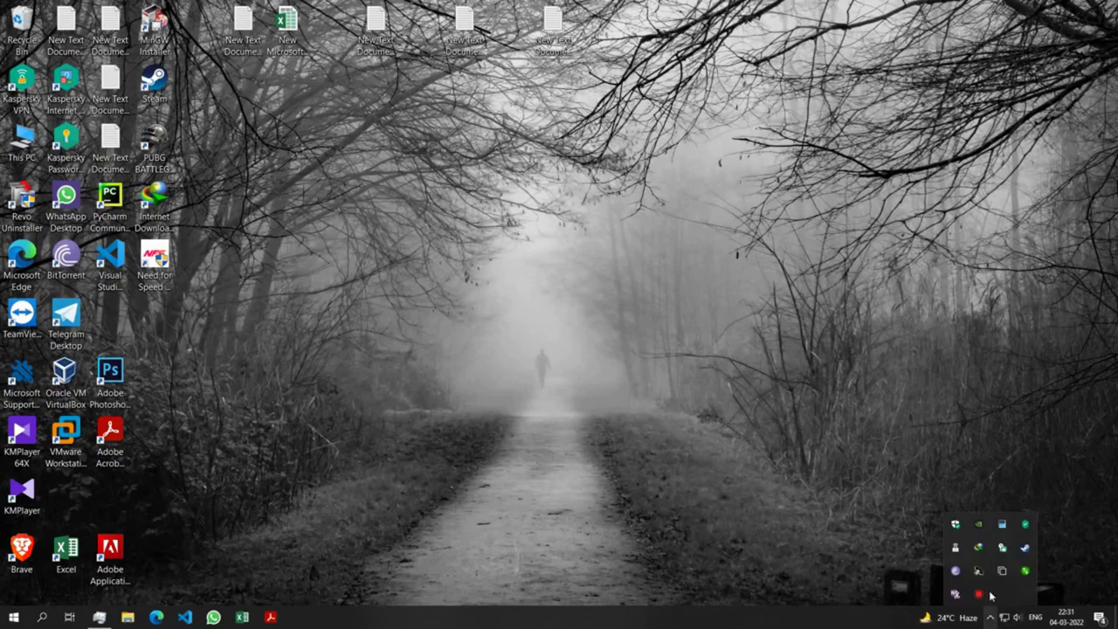
click(978, 594)
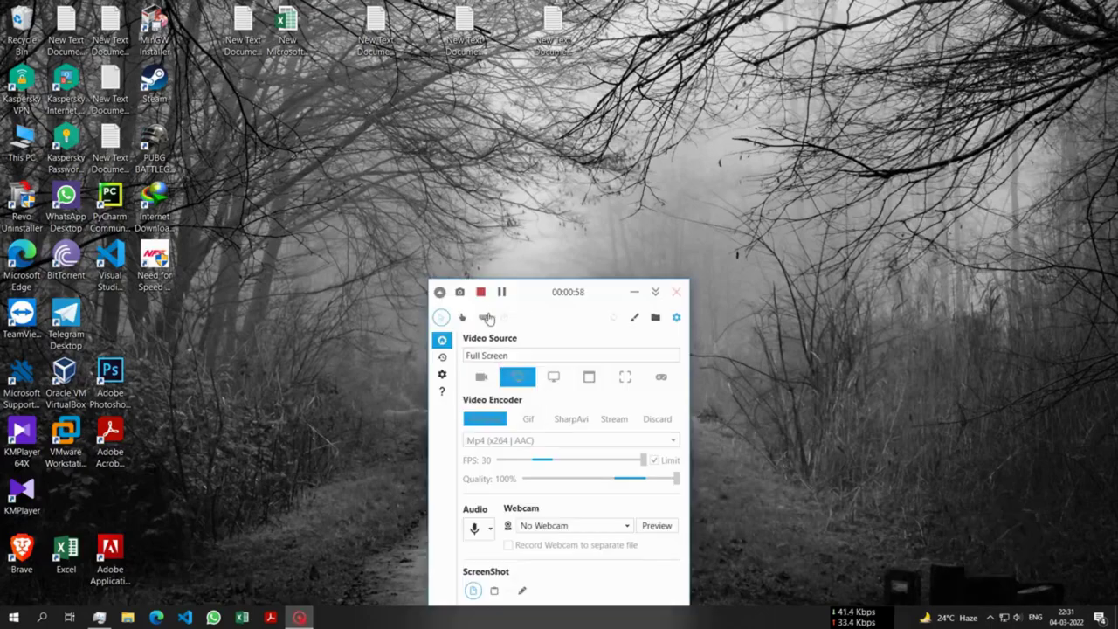